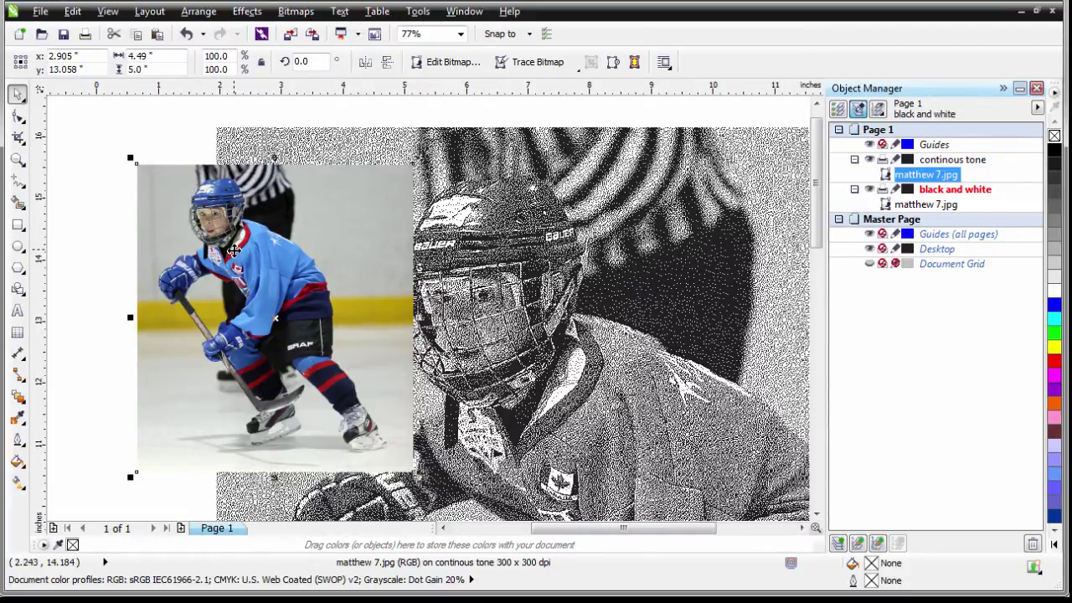
Hide the 'black and white' layer, then scale the colour photo to 109.9%, nudging it right.
left_click(559, 324)
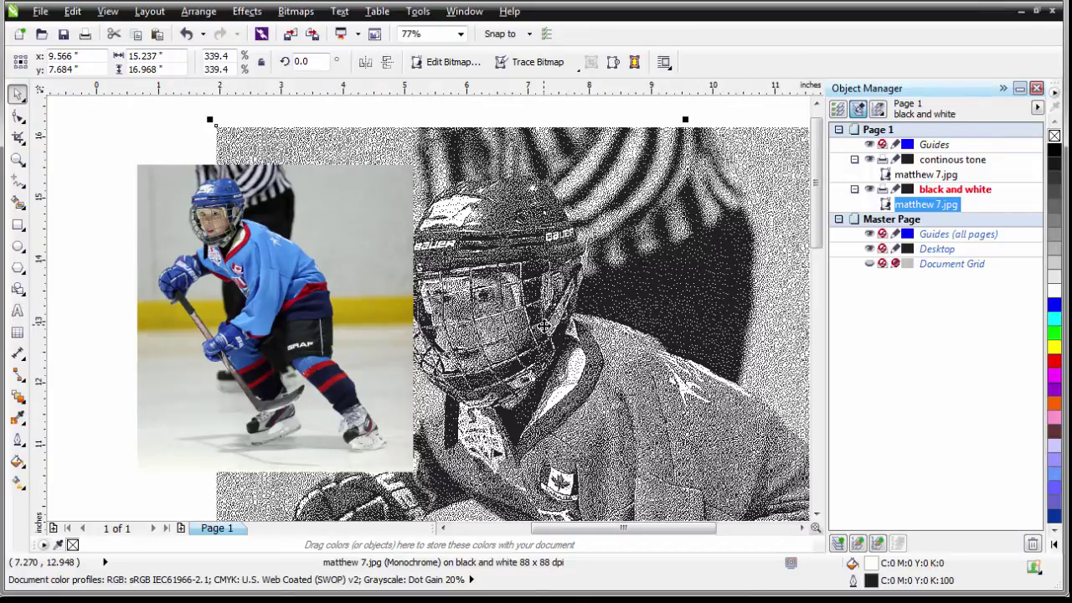
left_click(869, 190)
left_click(409, 281)
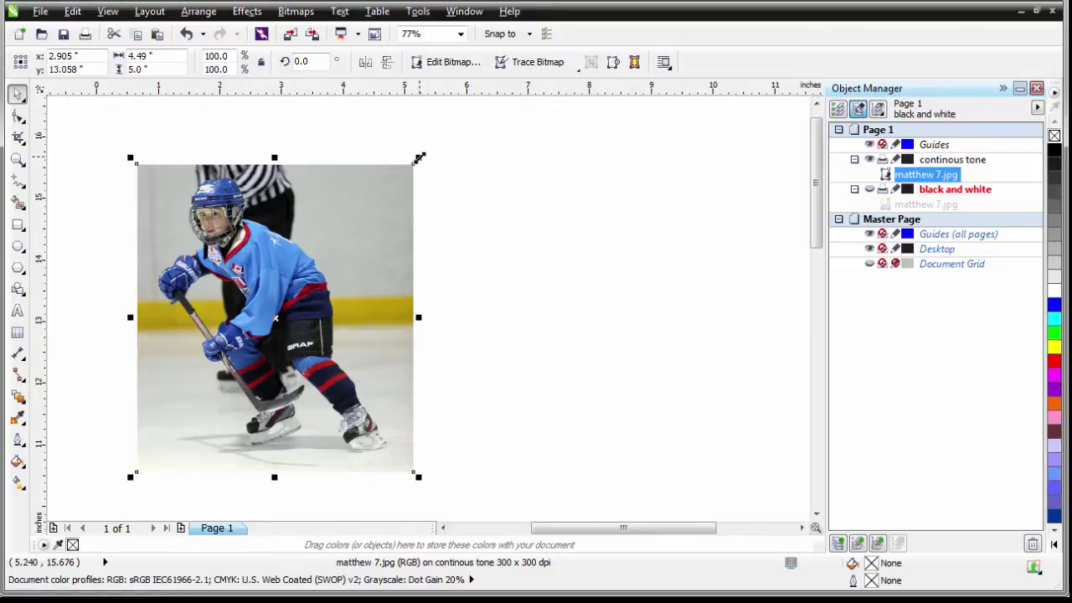
left_click_drag(421, 158, 513, 132)
left_click_drag(374, 186, 430, 188)
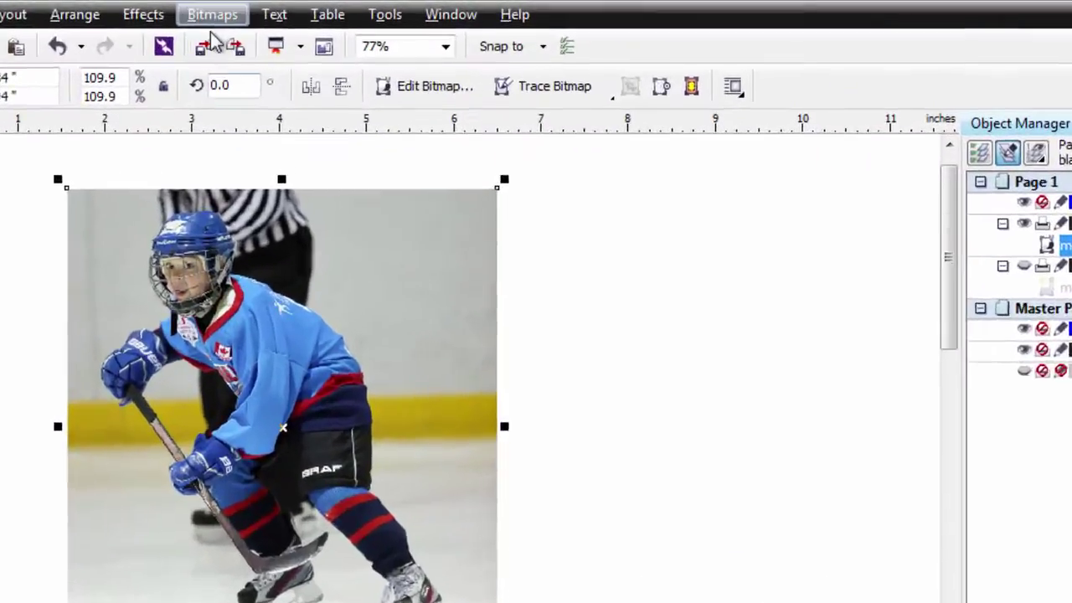
left_click(212, 15)
mouse_move(222, 272)
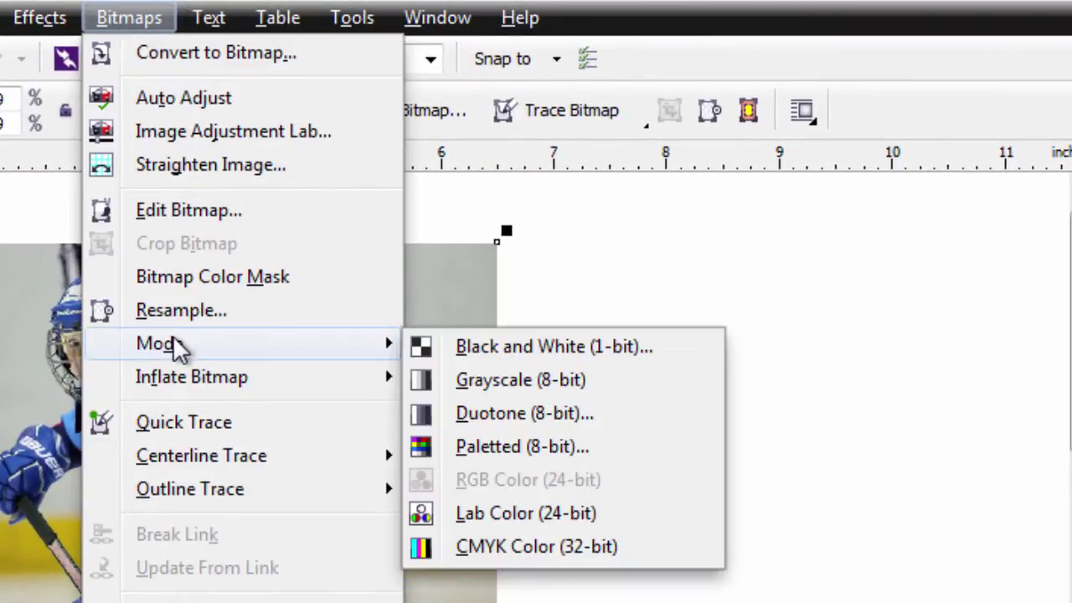
left_click(491, 381)
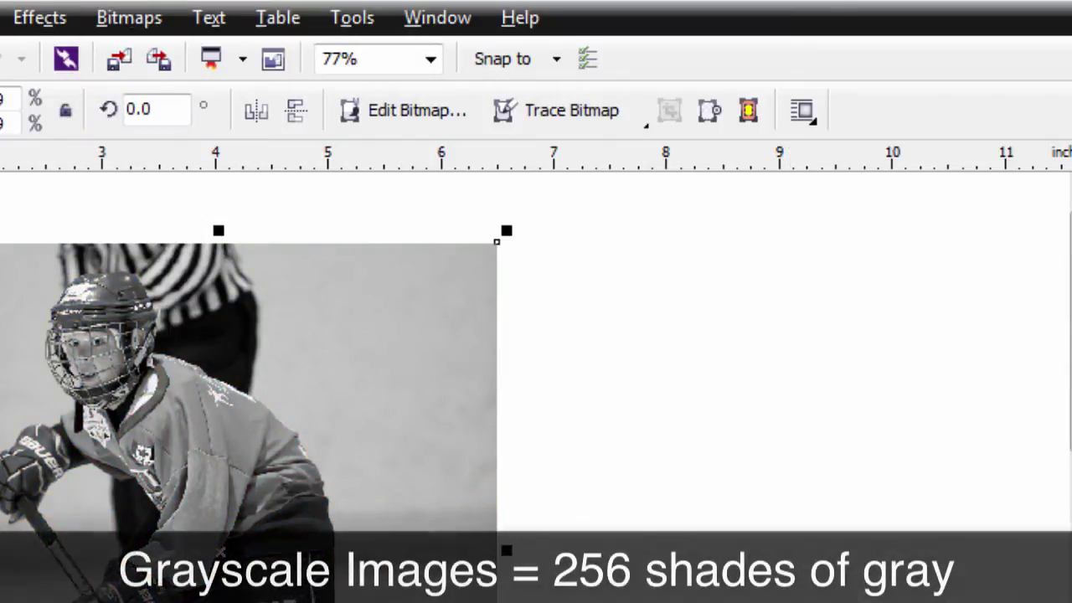
key("z")
left_click(44, 396)
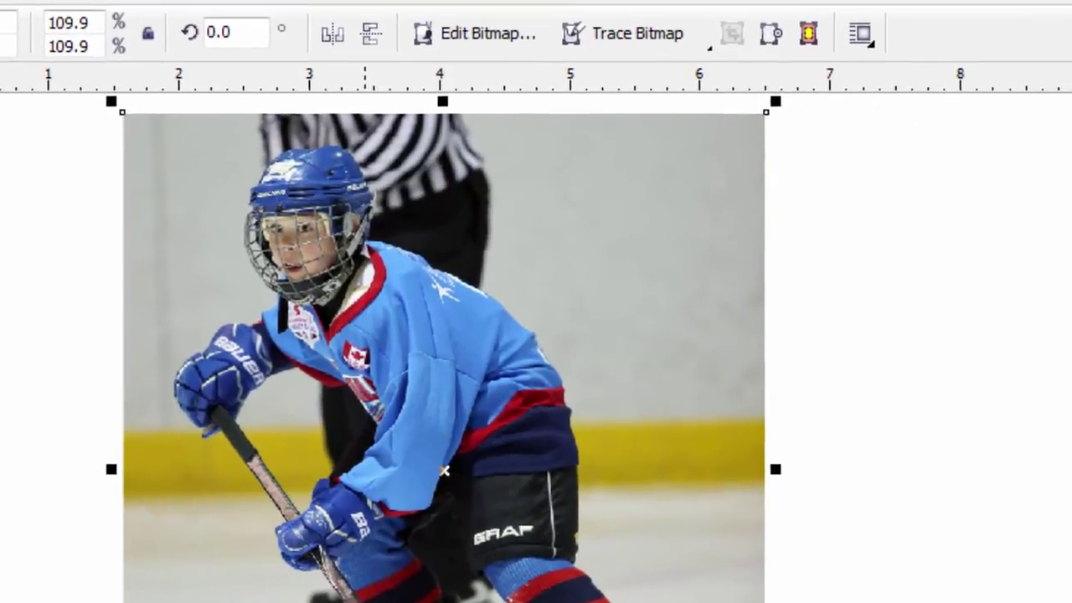
Convert the hockey photo to Grayscale (8-bit) and bring the Bitmaps Mode list back up.
left_click(293, 40)
mouse_move(282, 263)
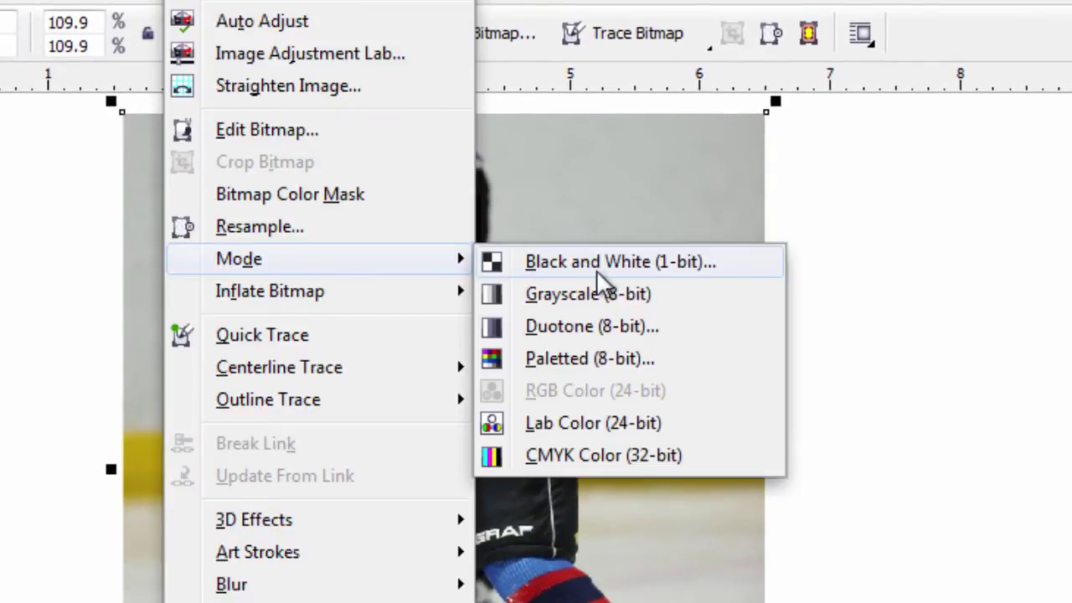
left_click(601, 303)
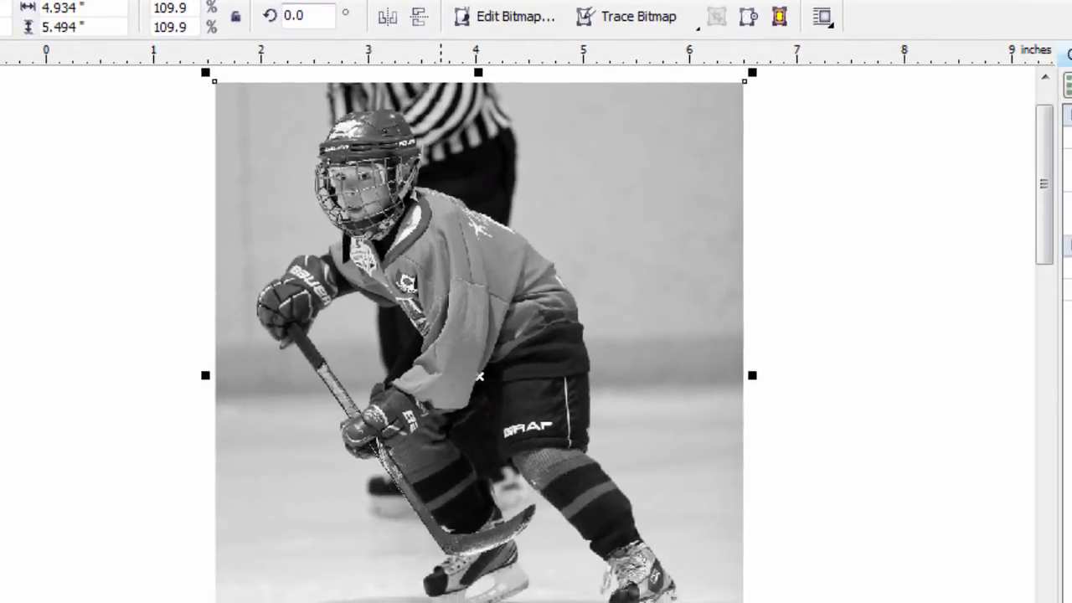
key("alt+b")
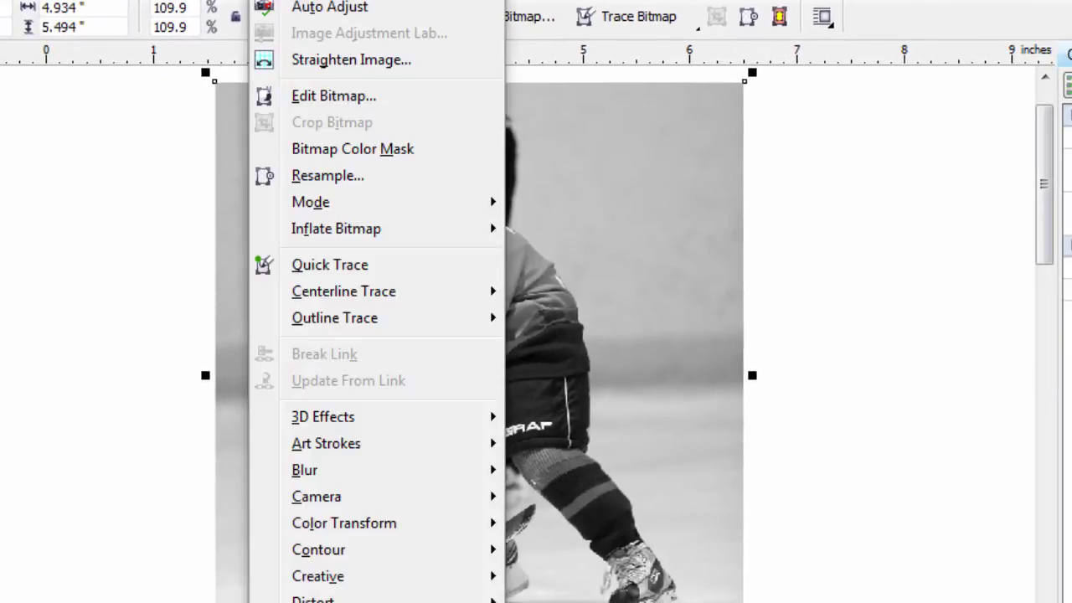
mouse_move(349, 210)
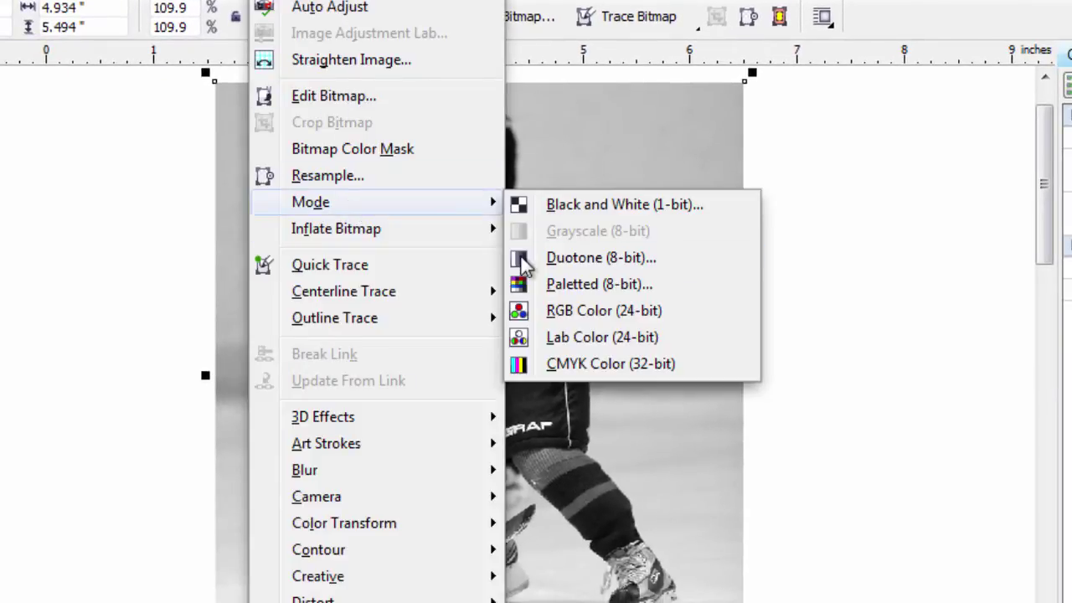
Open Black and White (1-bit) conversion and set a Line halftone screen at 100 lines per inch.
left_click(570, 209)
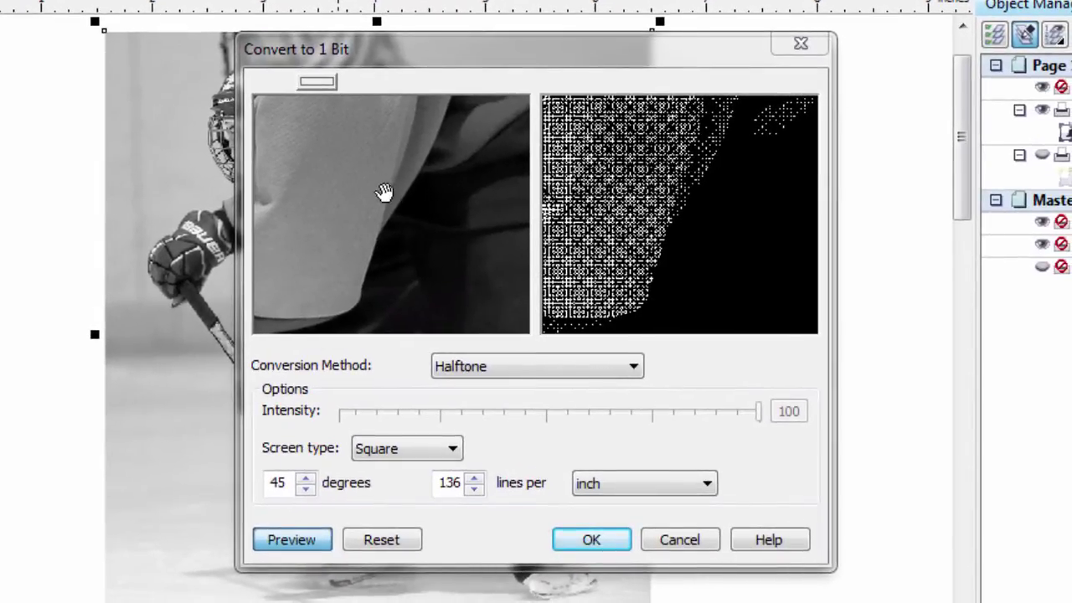
mouse_move(383, 192)
left_mouse_down()
mouse_move(382, 96)
mouse_move(391, 198)
left_mouse_up()
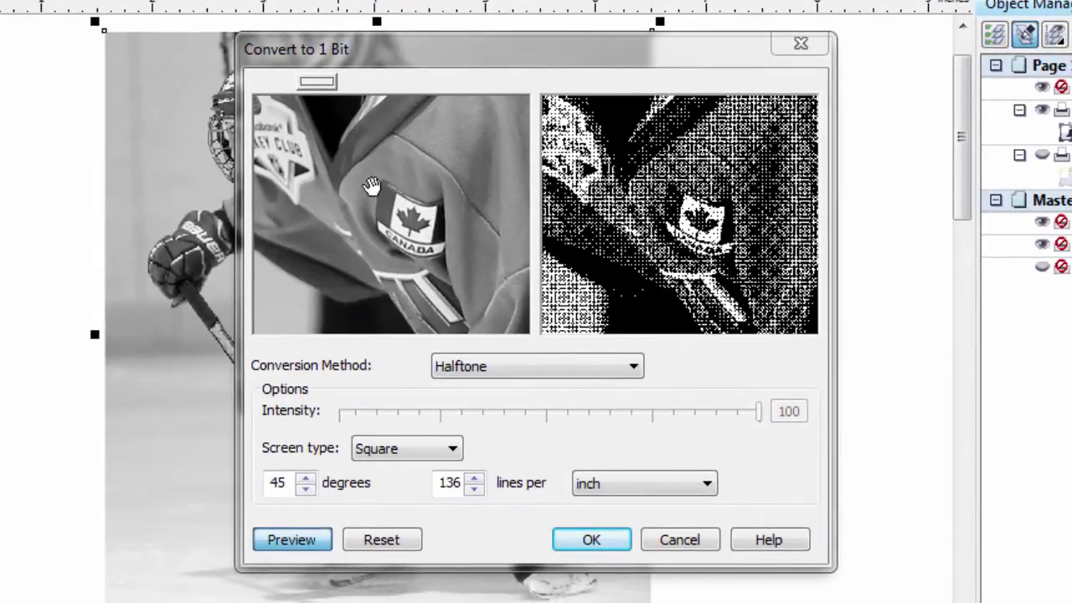
left_click_drag(351, 152, 467, 277)
left_click_drag(431, 195, 431, 324)
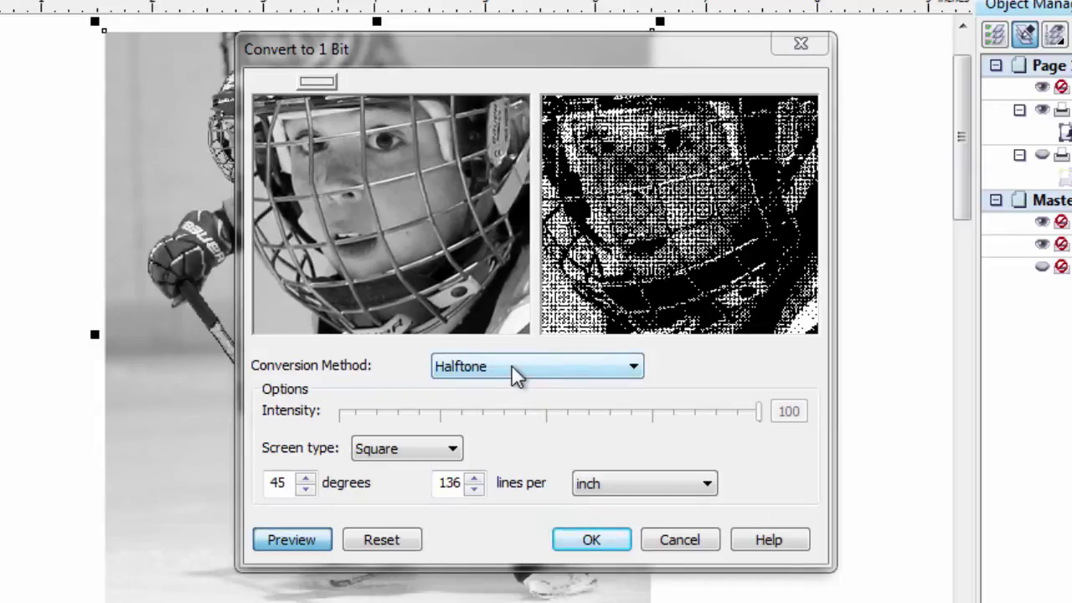
left_click(392, 445)
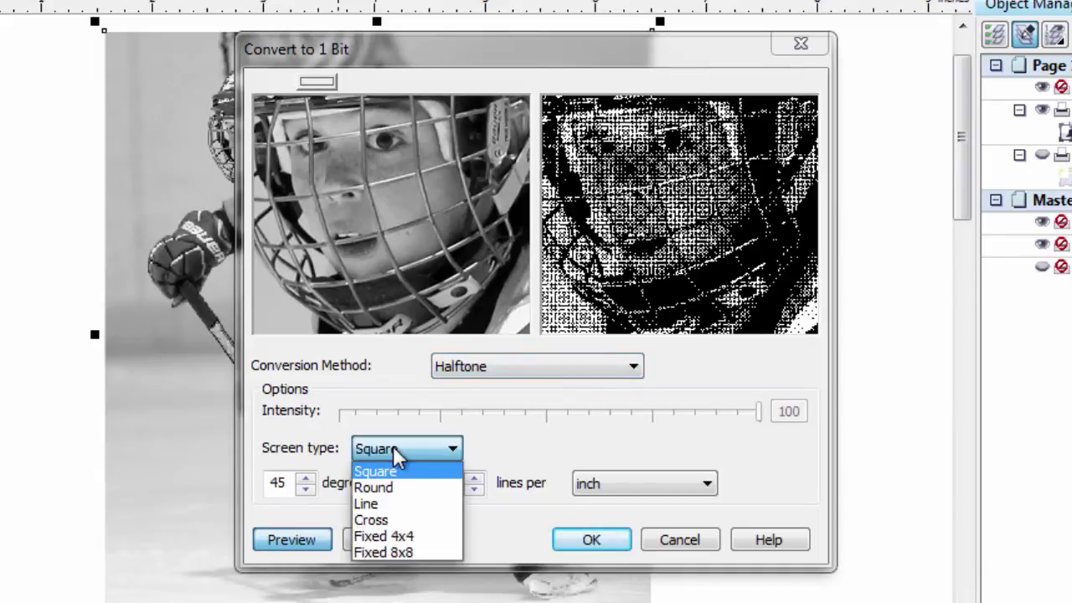
left_click(373, 502)
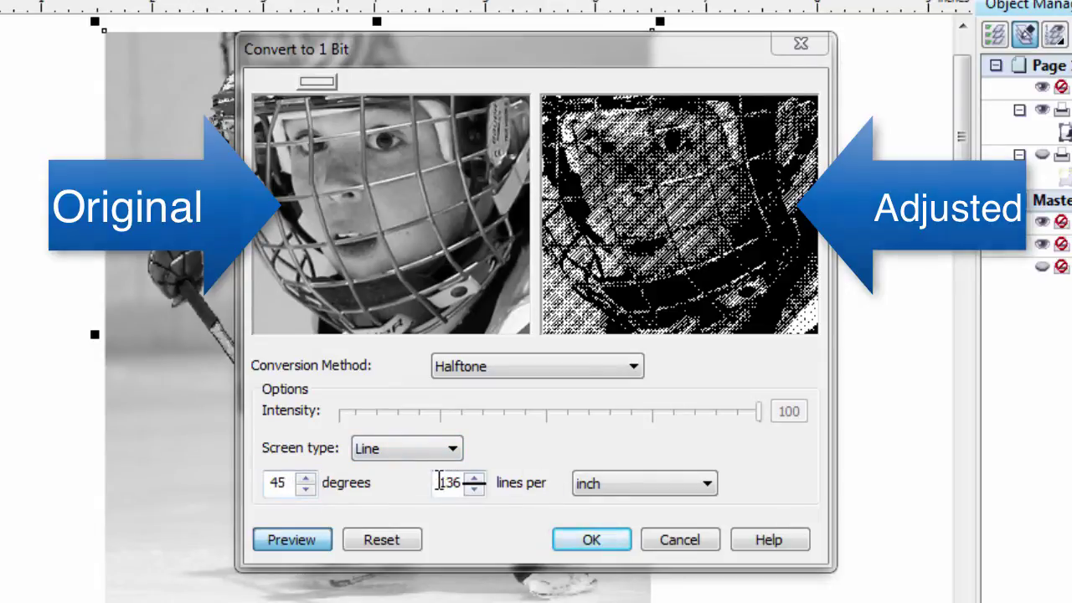
left_click_drag(434, 482, 452, 481)
type("100")
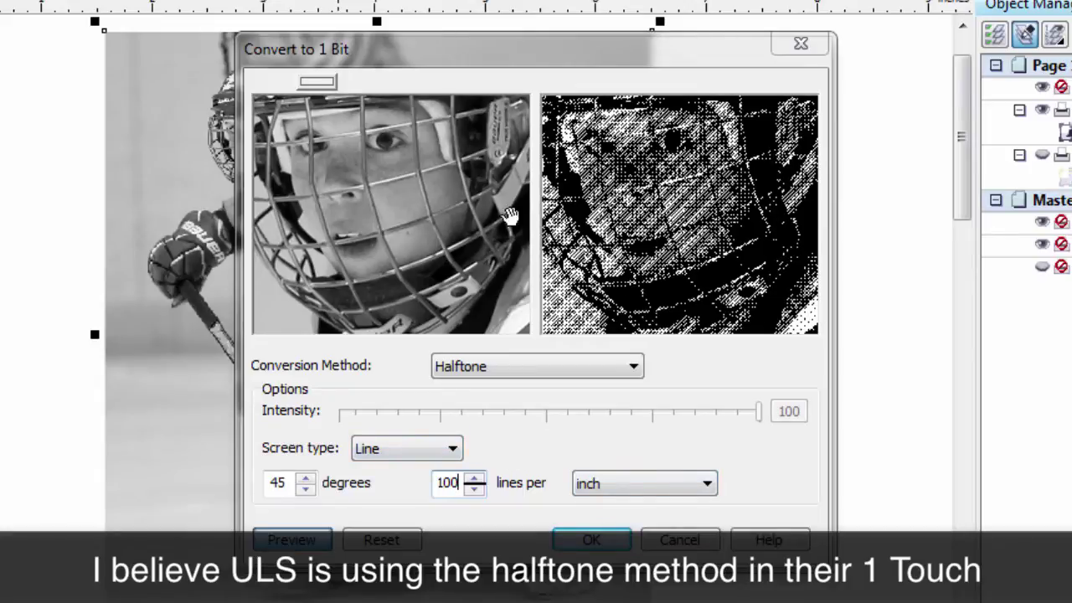
Zoom and pan the previews to inspect the Line halftone on the collar and face.
left_click_drag(437, 211, 428, 229)
right_click(428, 227)
left_click(424, 253)
left_click(423, 253)
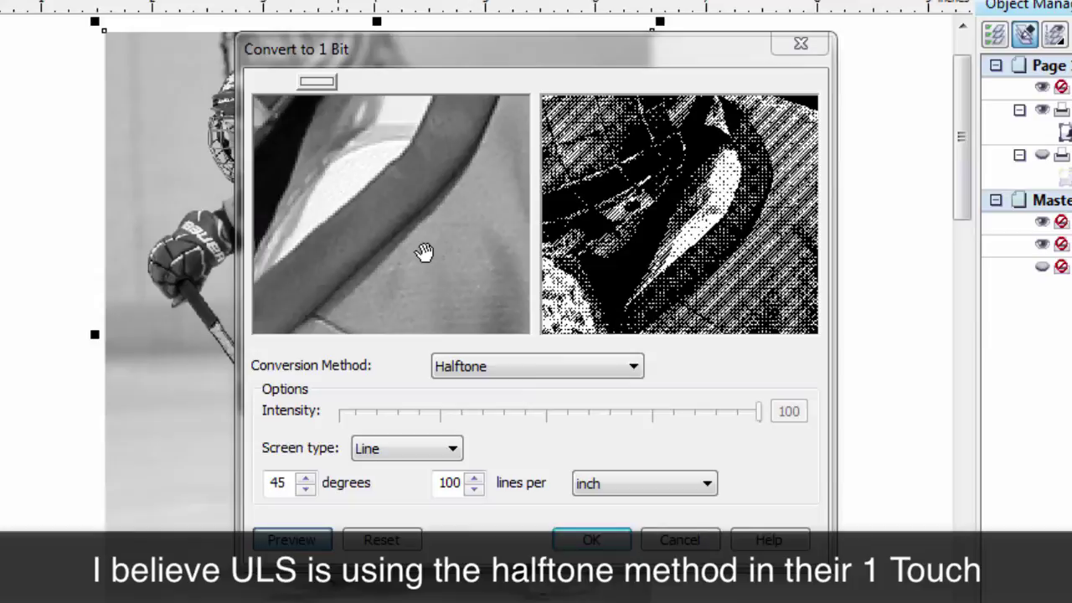
left_click(382, 184)
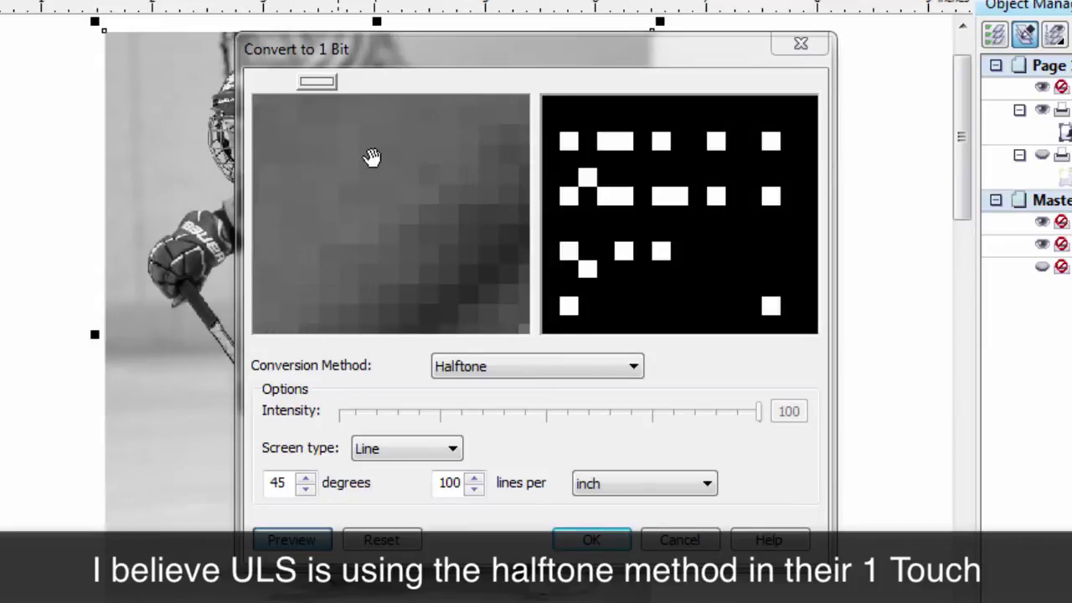
right_click(372, 158)
right_click(371, 157)
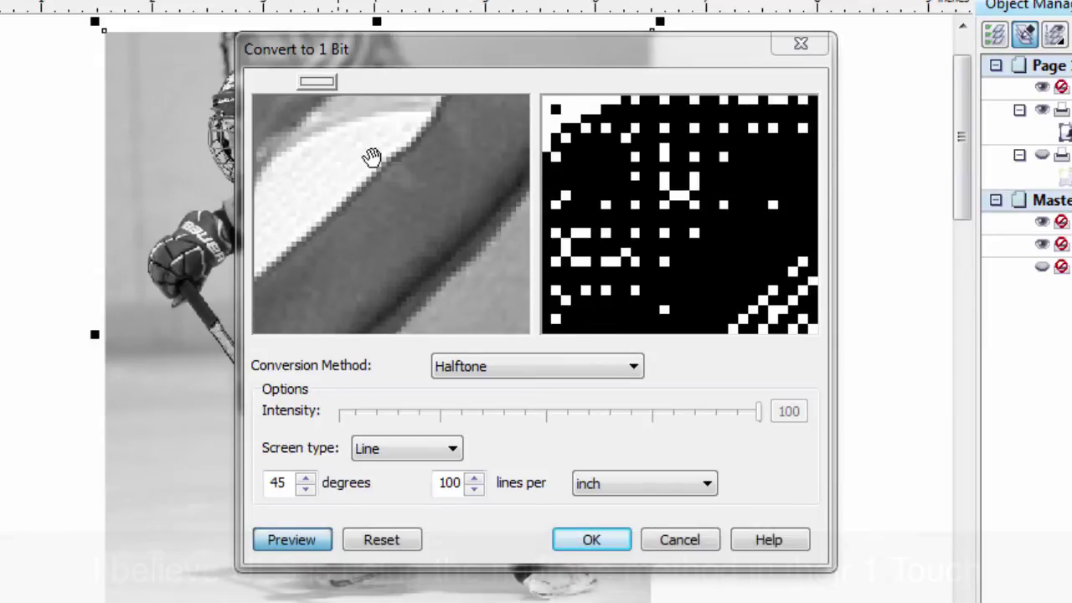
right_click(372, 158)
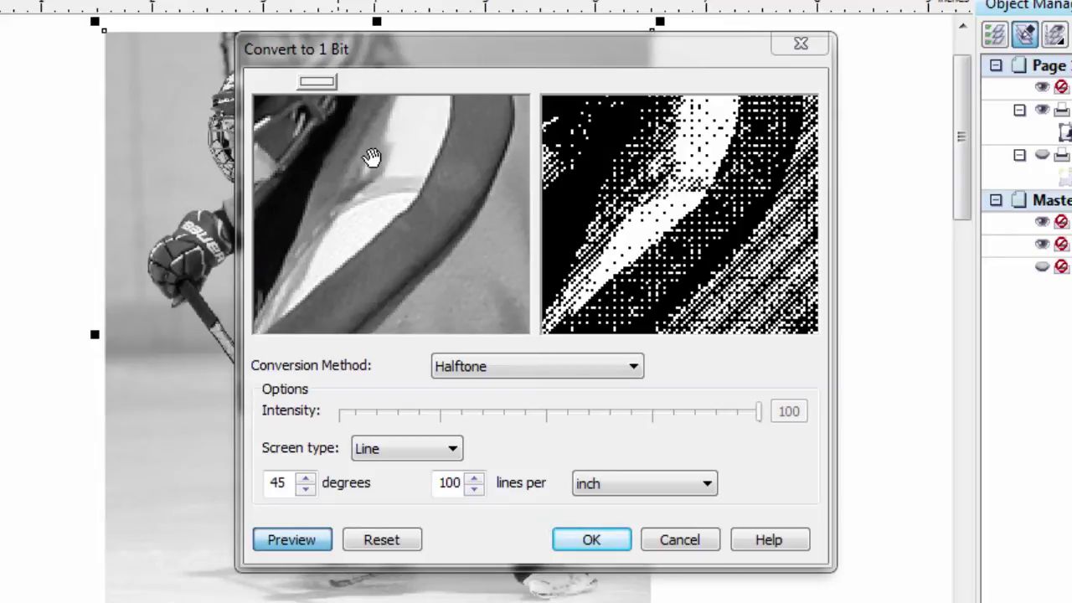
right_click(372, 158)
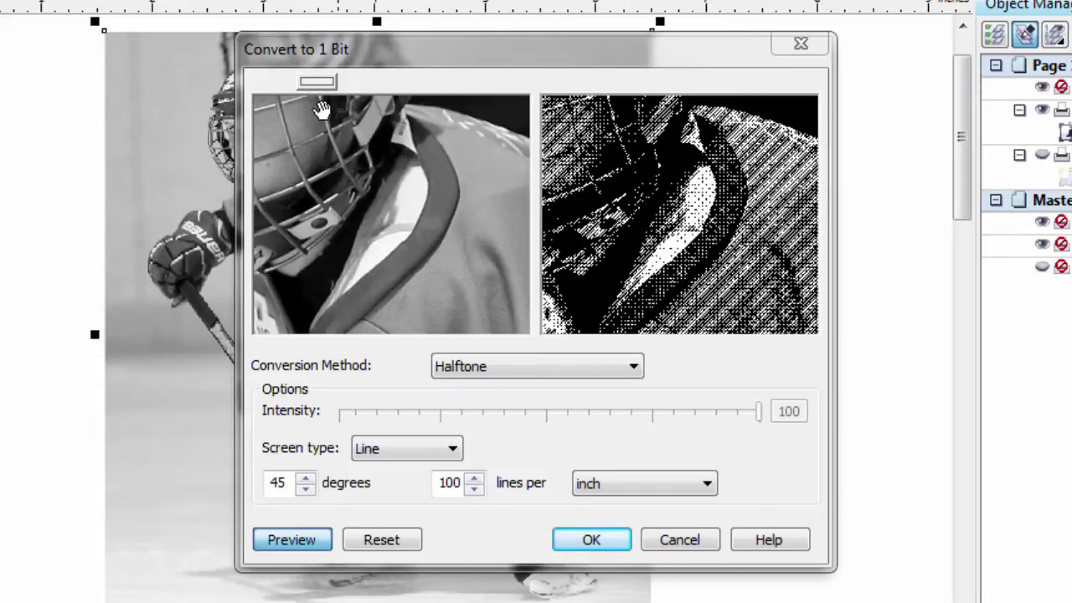
left_click_drag(321, 111, 463, 263)
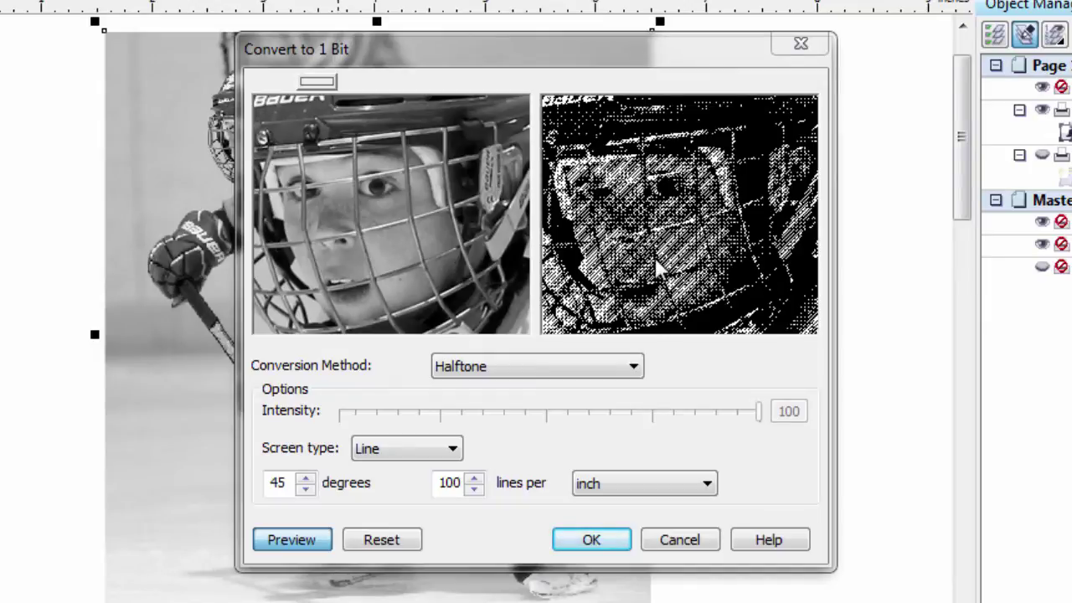
left_click(623, 366)
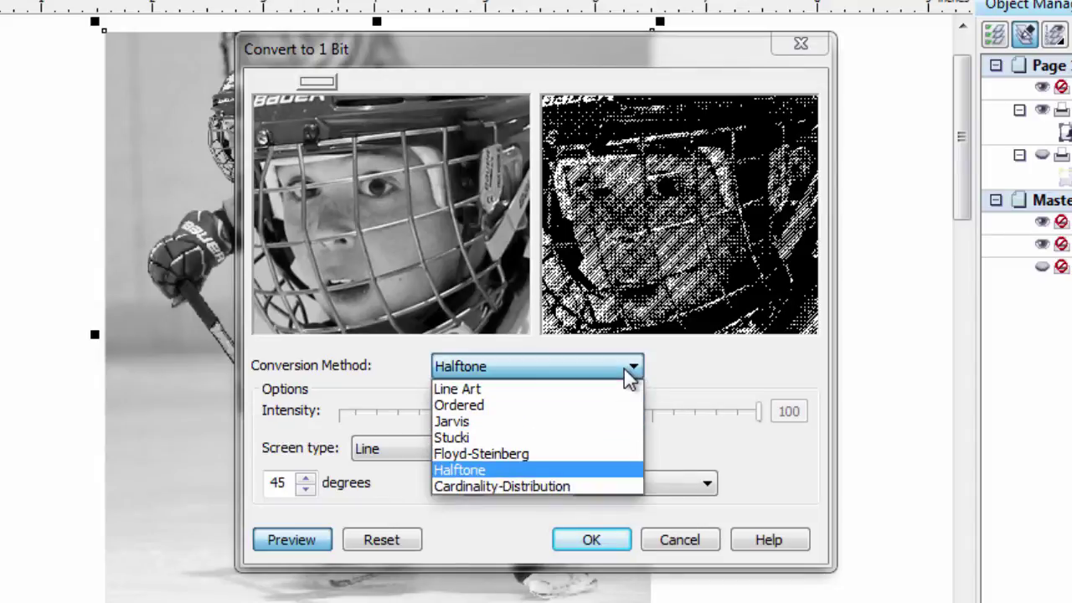
Choose Jarvis as the conversion method and set Intensity to 99.
left_click(454, 422)
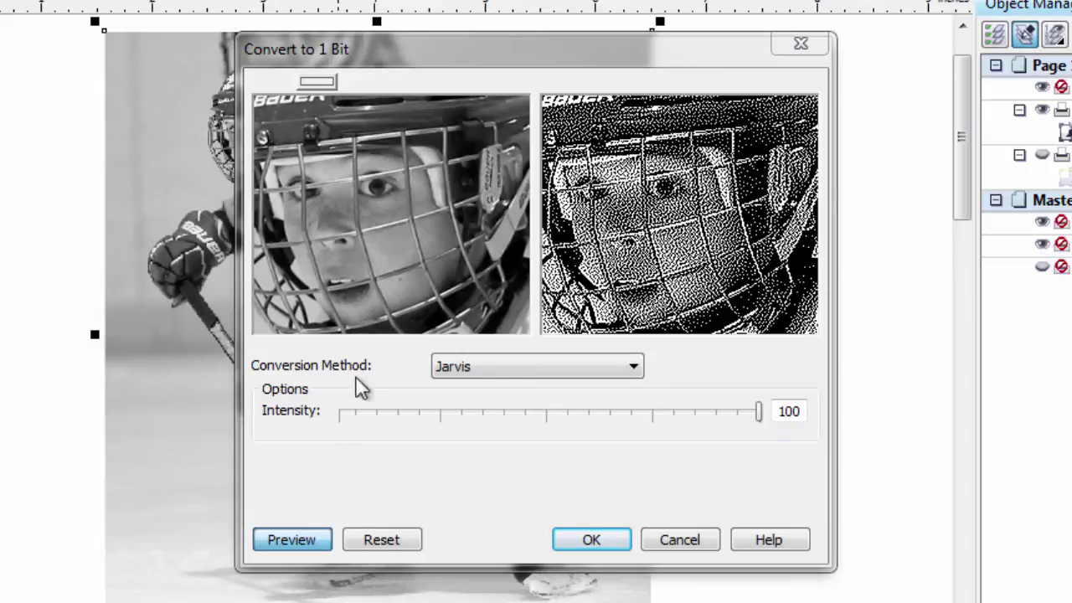
mouse_move(758, 415)
left_mouse_down()
mouse_move(646, 411)
mouse_move(757, 413)
left_mouse_up()
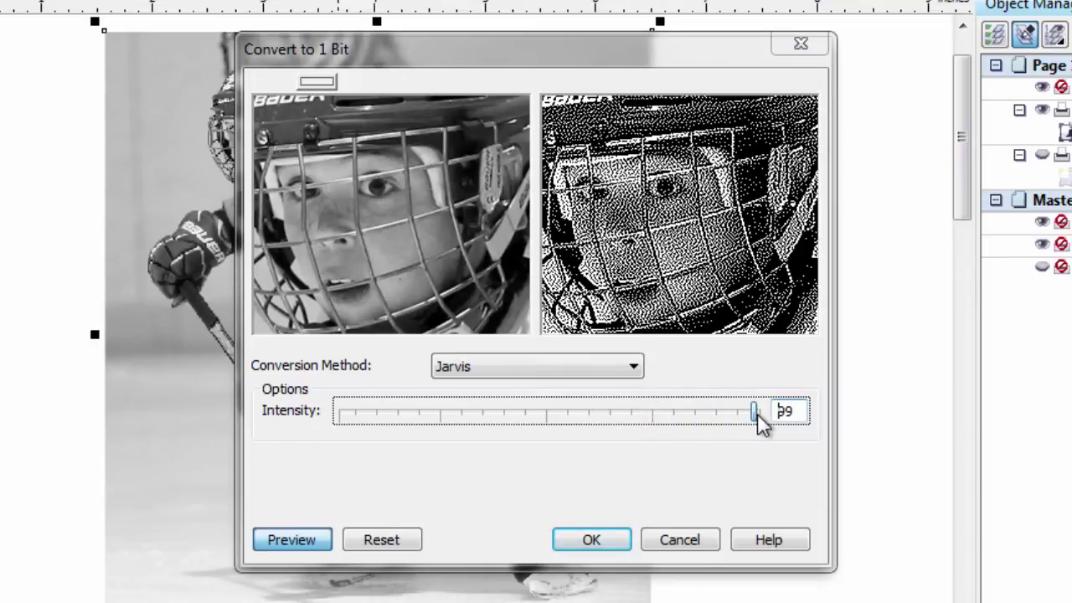
Apply the Jarvis 1-bit conversion and zoom to 310% on the player's helmet.
left_click(604, 540)
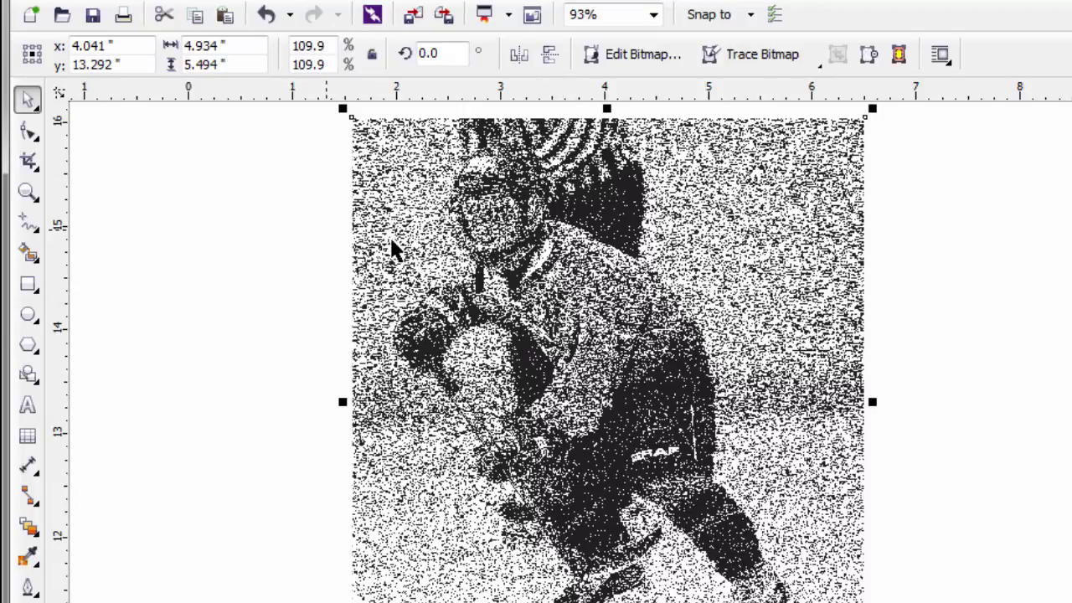
left_click(29, 195)
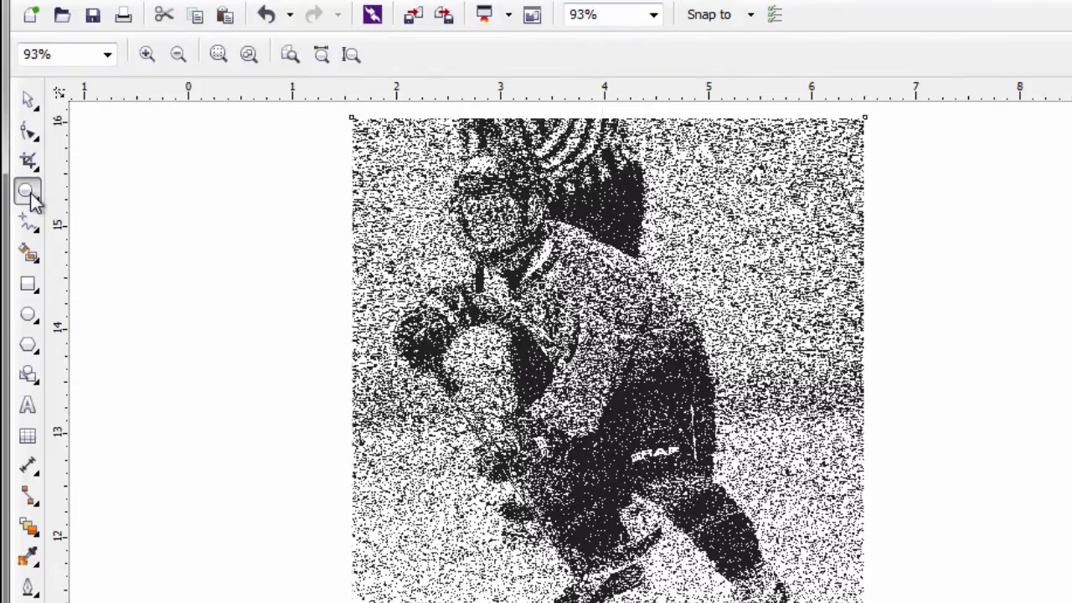
left_click(519, 266)
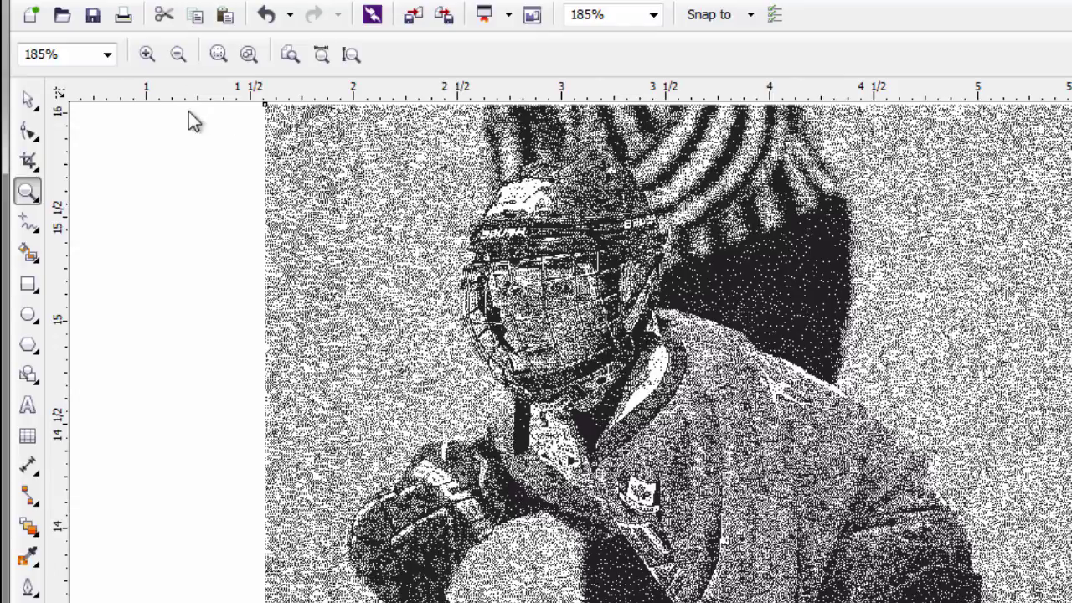
left_click(65, 55)
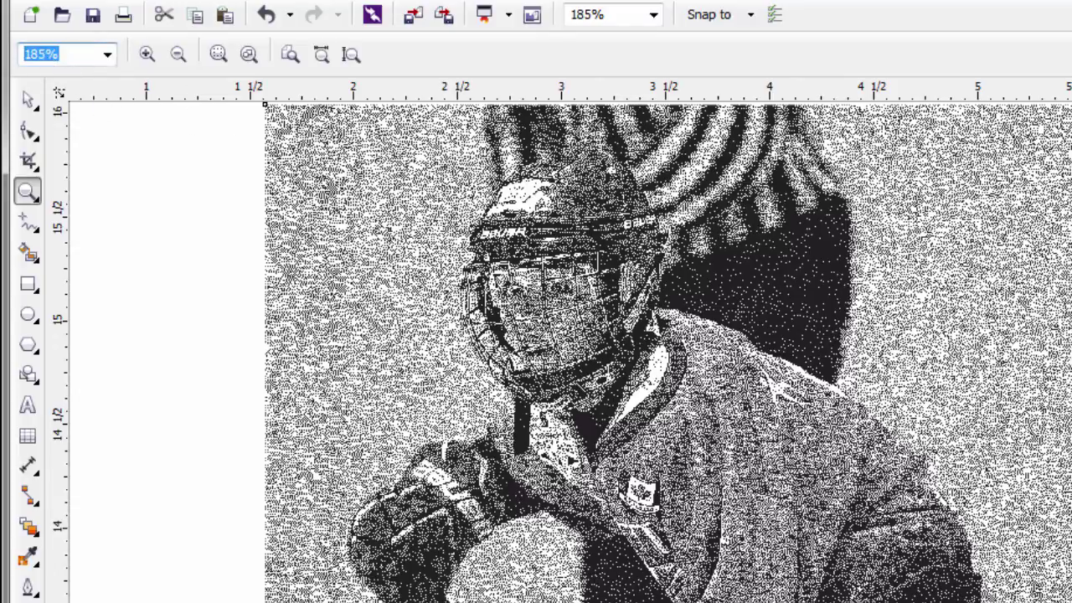
type("310")
key("Return")
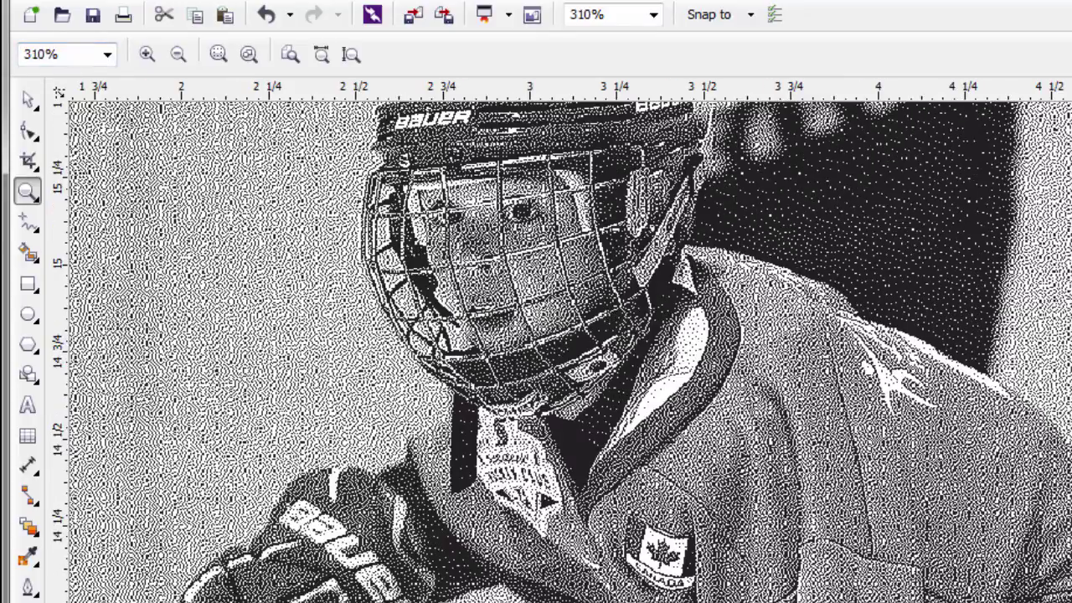